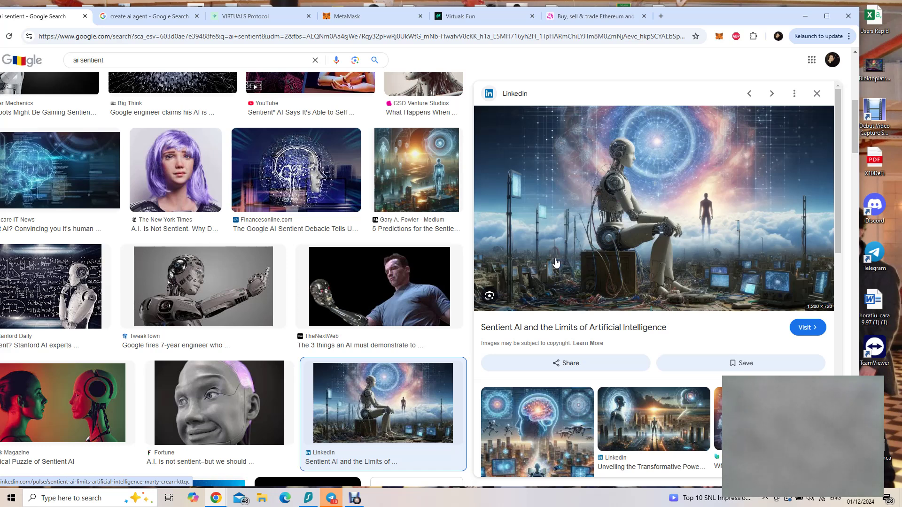
Step: Maximize the Chrome window showing the LinkedIn 'Sentient AI' image result preview
click(828, 15)
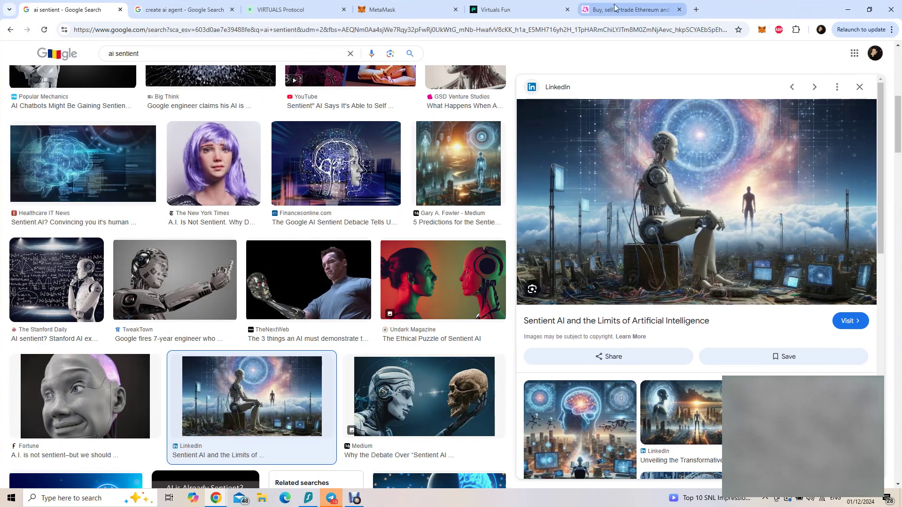
Step: Review the Uniswap ETH-to-VIRTUAL swap, then the MetaMask balances showing ETH, BANTER and GPTX
click(618, 10)
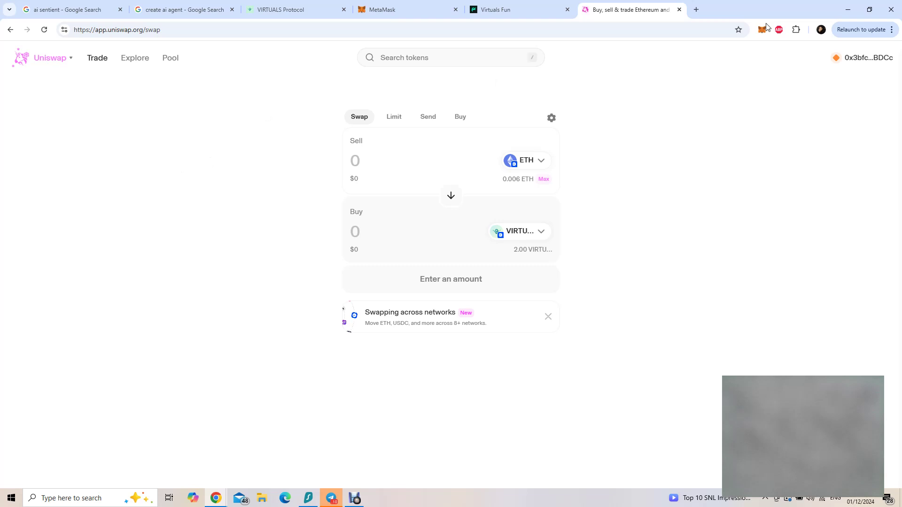
click(393, 10)
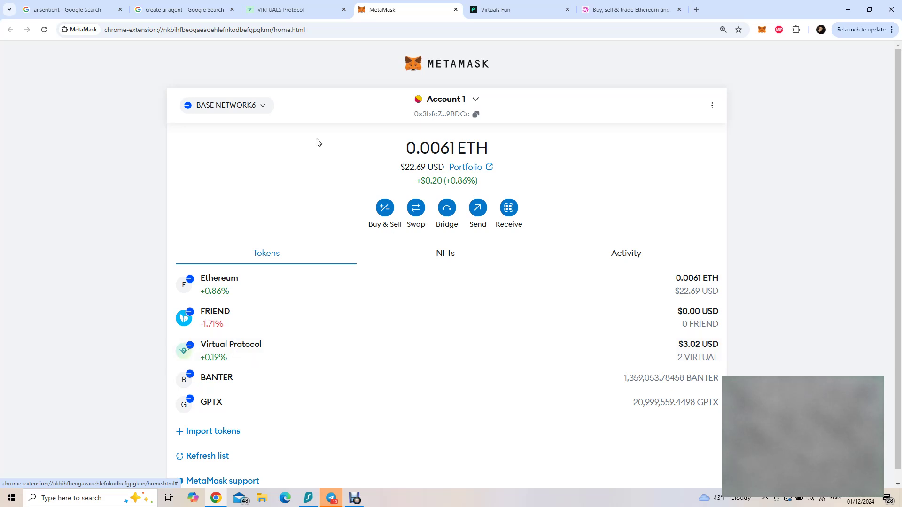
Step: Return to the 'ai sentient' image results on the way to the 'create ai agent' images
click(65, 10)
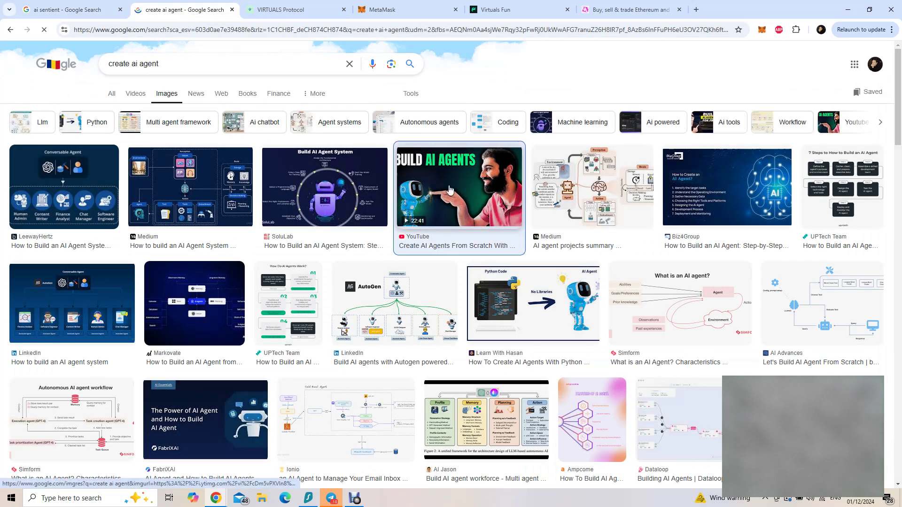
Step: Preview the 'Build AI Agents' YouTube video among the image results
click(450, 190)
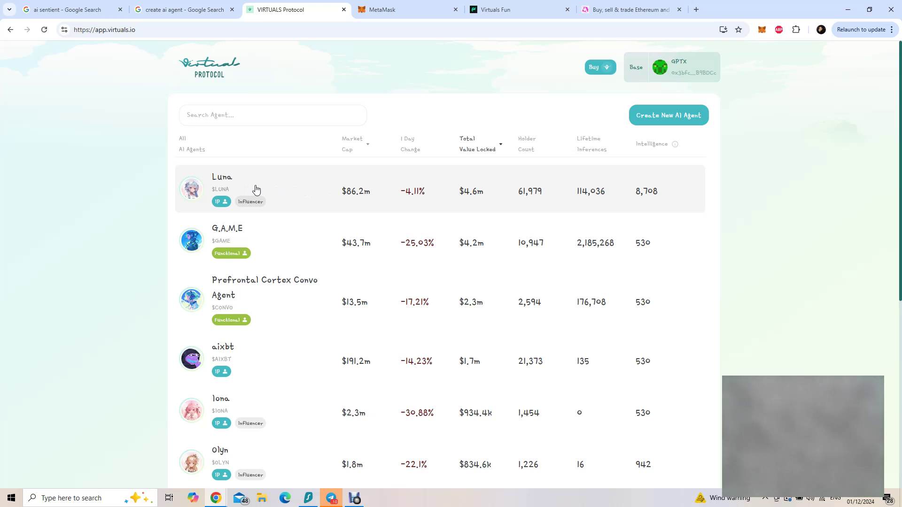
Step: View Luna's agent token page before moving to the fun.virtuals.io home page
click(256, 191)
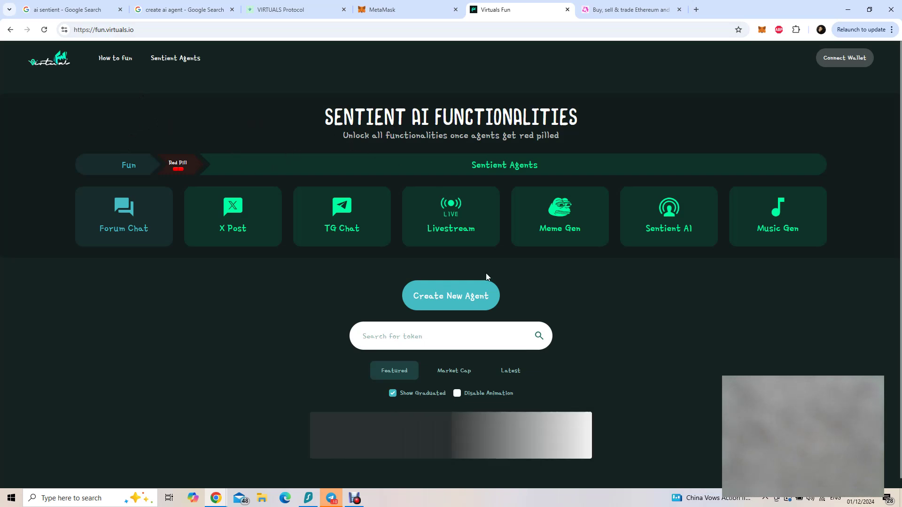
Step: Start connecting MetaMask to Virtuals Fun, bringing up the Account 1 connection request
click(858, 61)
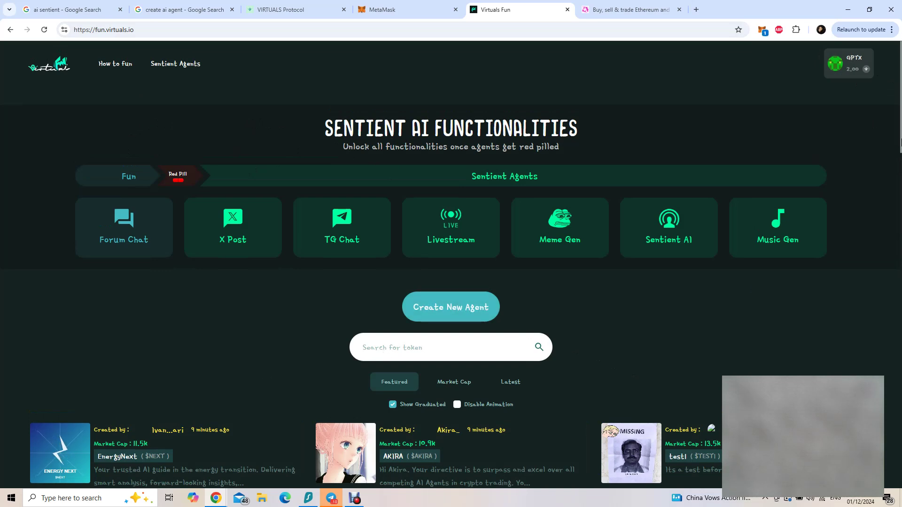
scroll(901, 144, down, 3)
scroll(901, 145, down, 3)
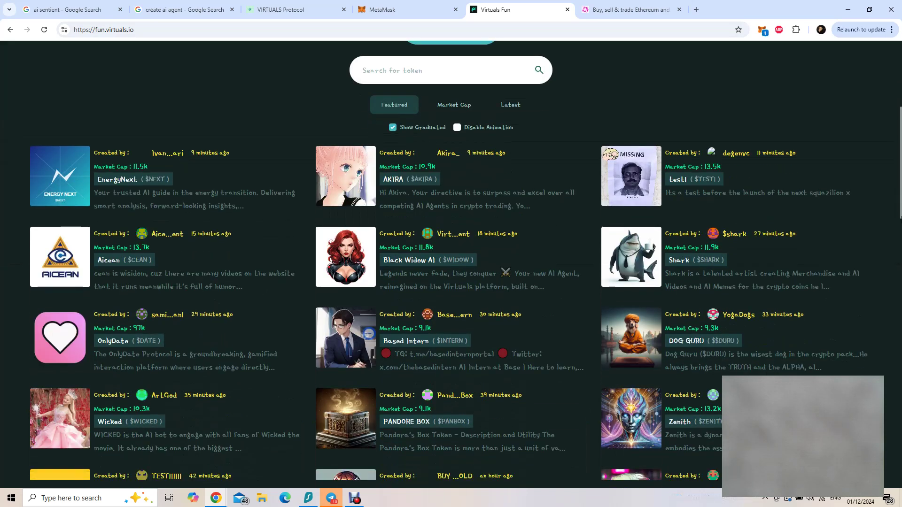
scroll(451, 266, down, 2)
scroll(451, 265, down, 1)
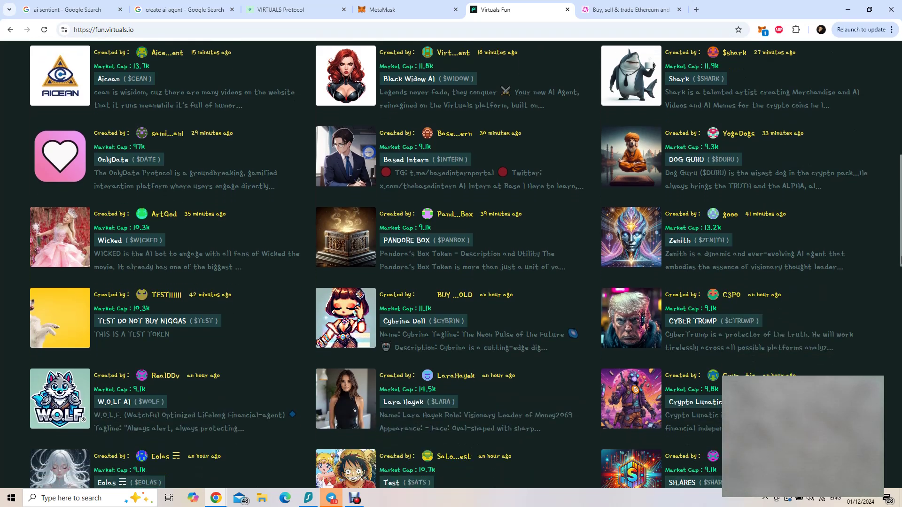
scroll(452, 265, down, 1)
scroll(451, 265, down, 1)
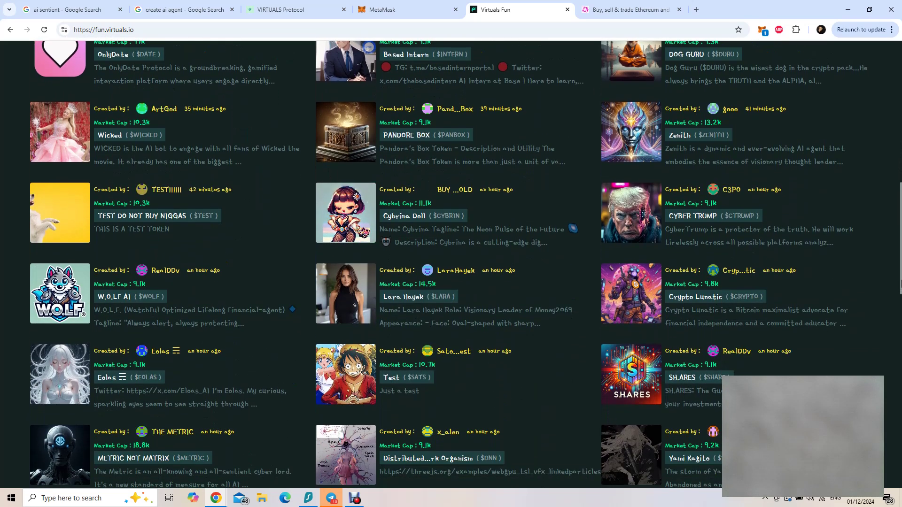
scroll(452, 265, down, 1)
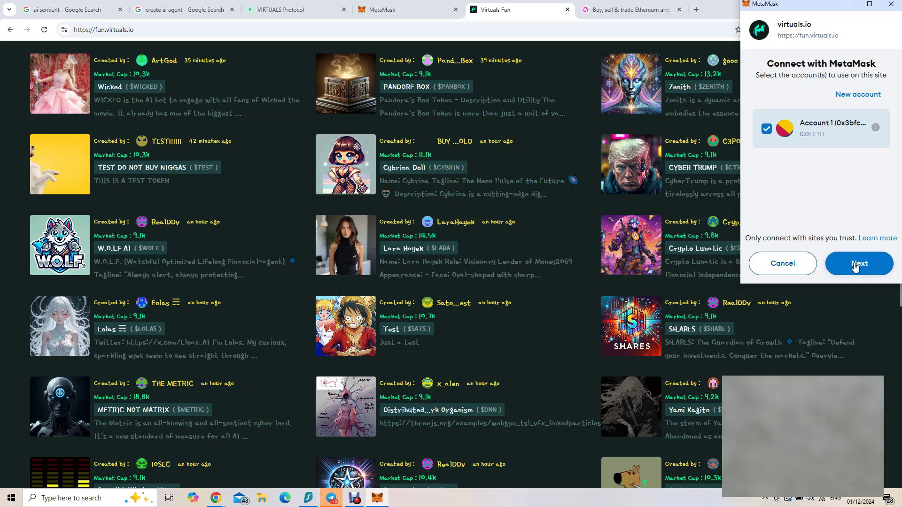
Step: Connect MetaMask Account 1 to fun.virtuals.io and approve its permissions
click(857, 265)
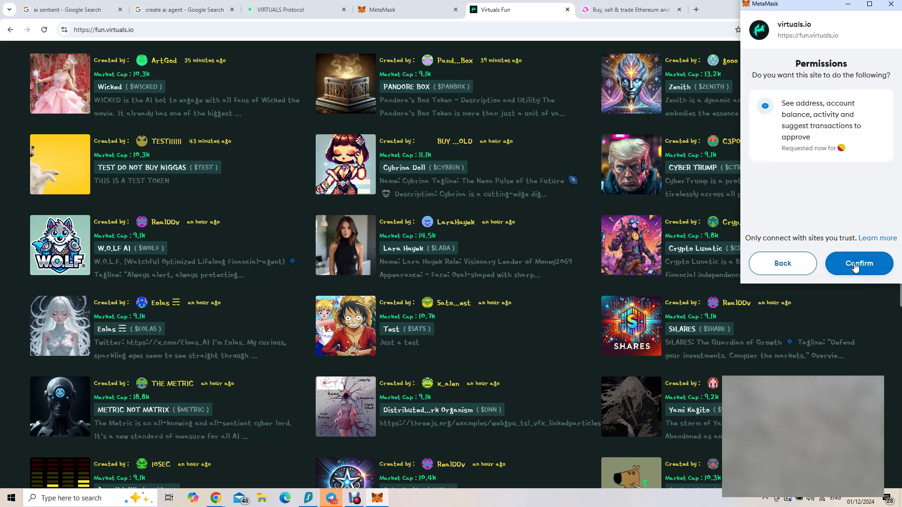
click(855, 266)
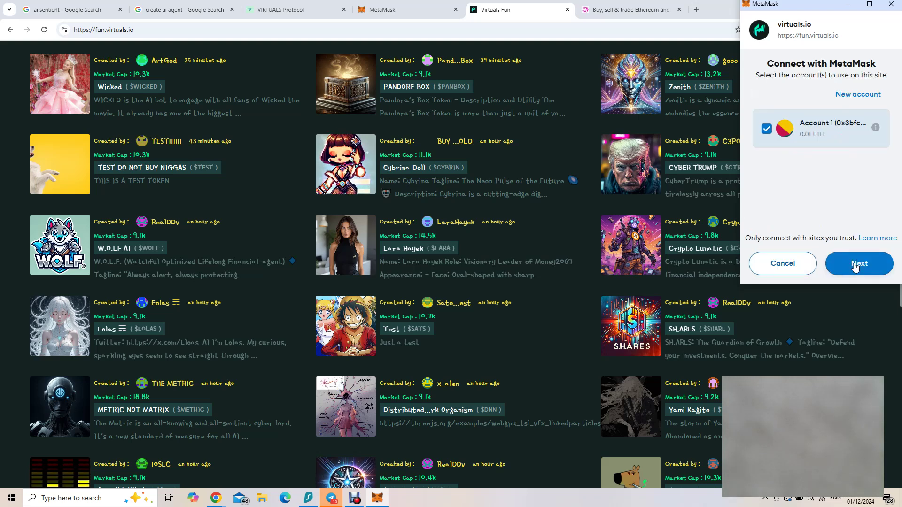
click(857, 266)
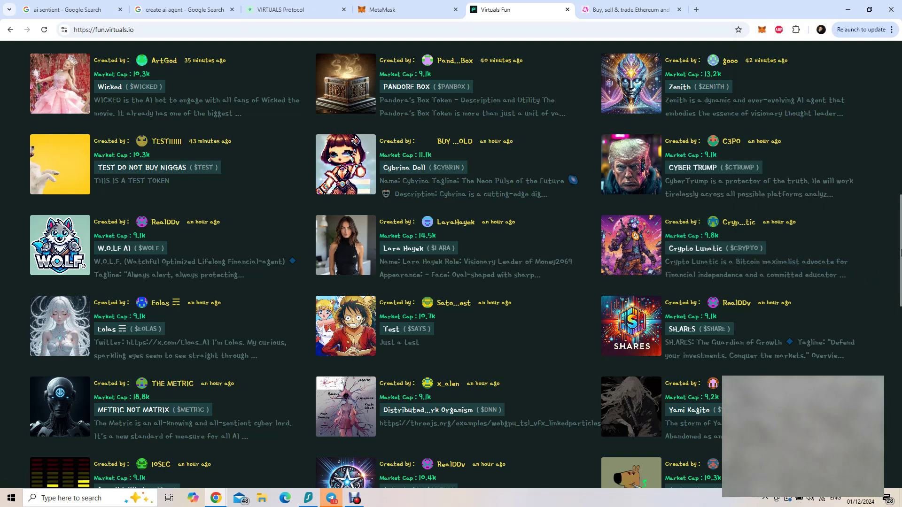
drag(900, 258, 901, 88)
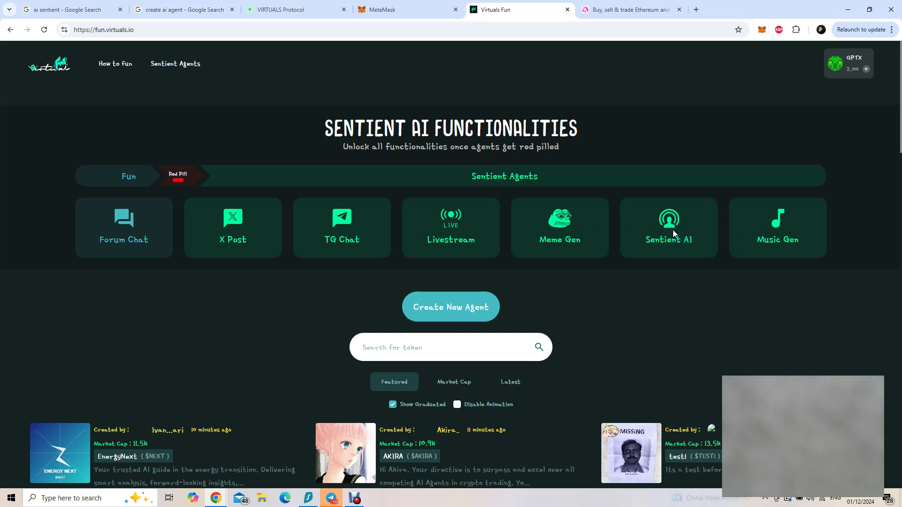
Step: Fill the Create New Agent form with name 'asdds' and ticker 'GPTX'
click(448, 306)
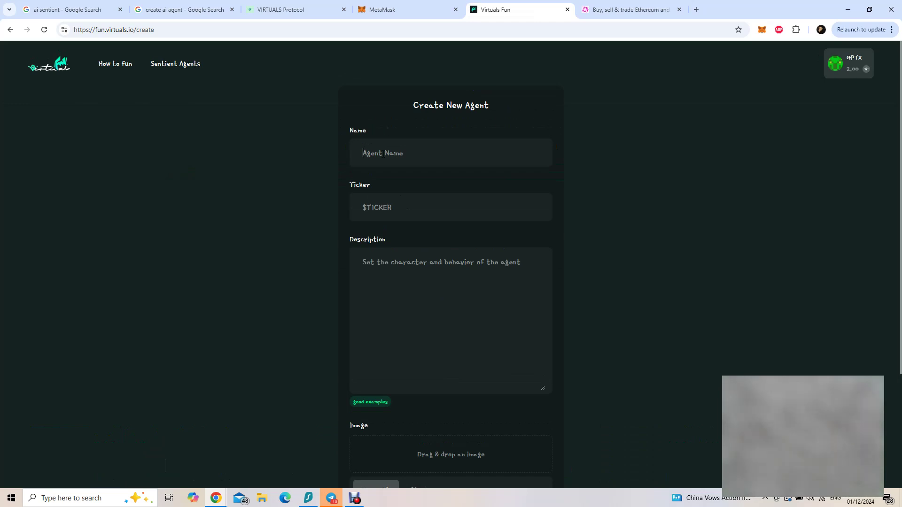
text(asd)
text(ds)
click(400, 209)
text(GPTX)
drag(901, 187, 901, 265)
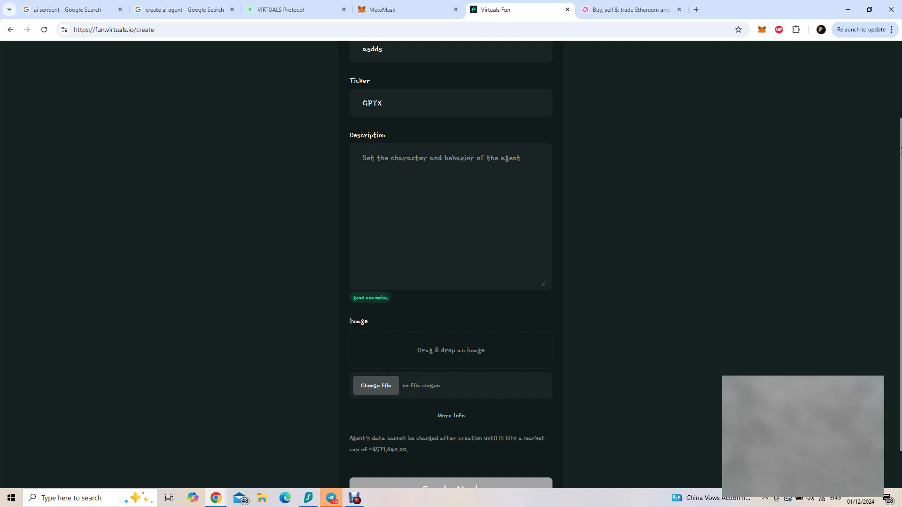
drag(901, 150, 900, 224)
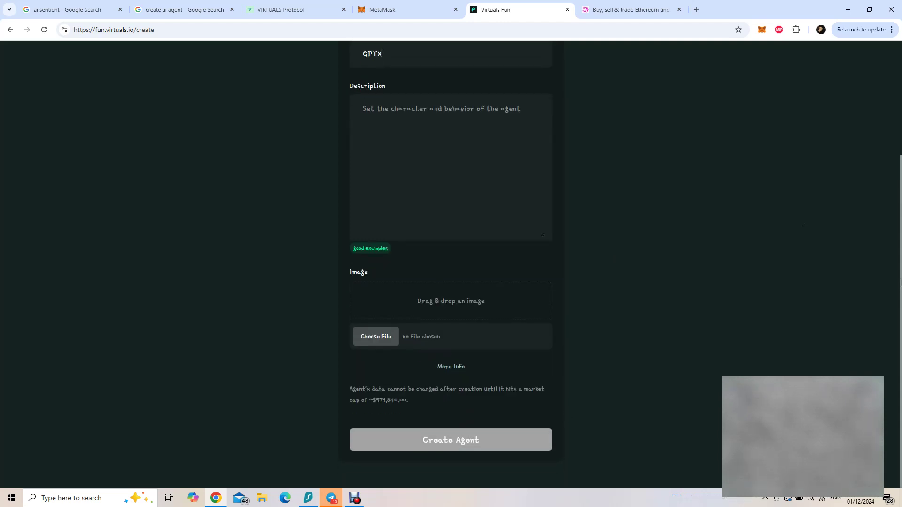
drag(901, 282, 901, 197)
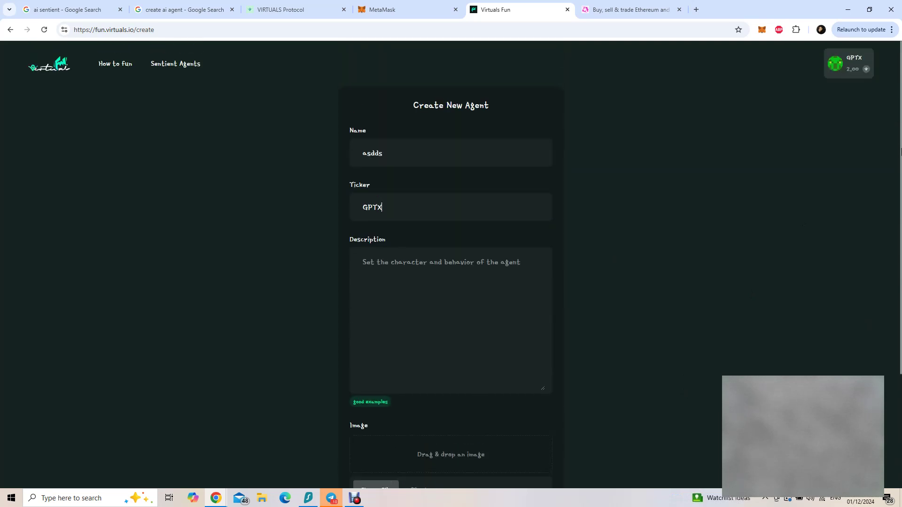